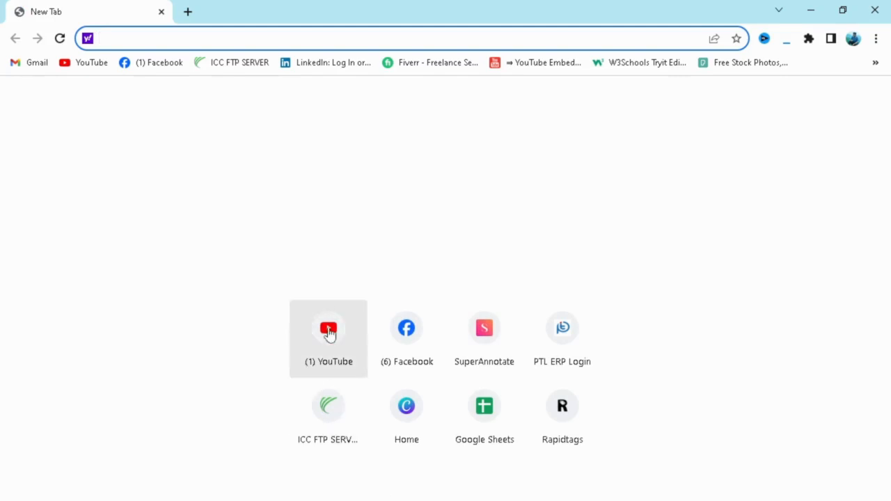
# - Open Canva and create a blank YouTube Thumbnail design from the social media formats
pyautogui.click(414, 425)
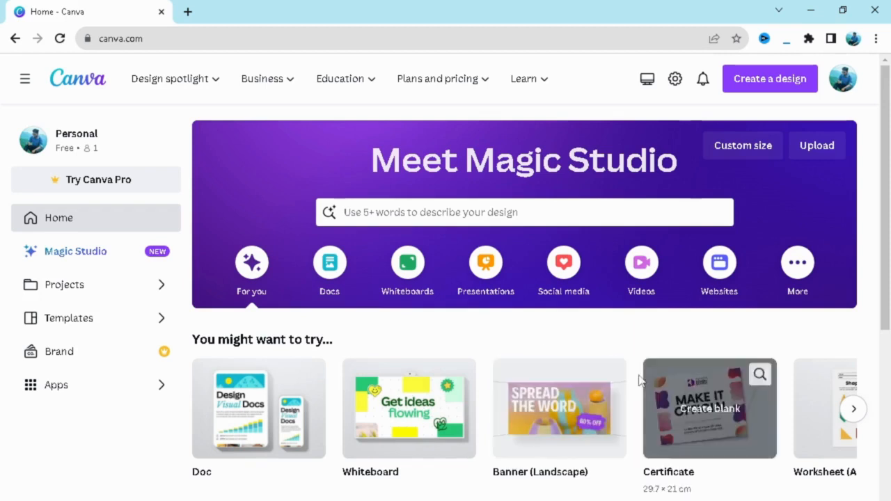
pyautogui.click(566, 288)
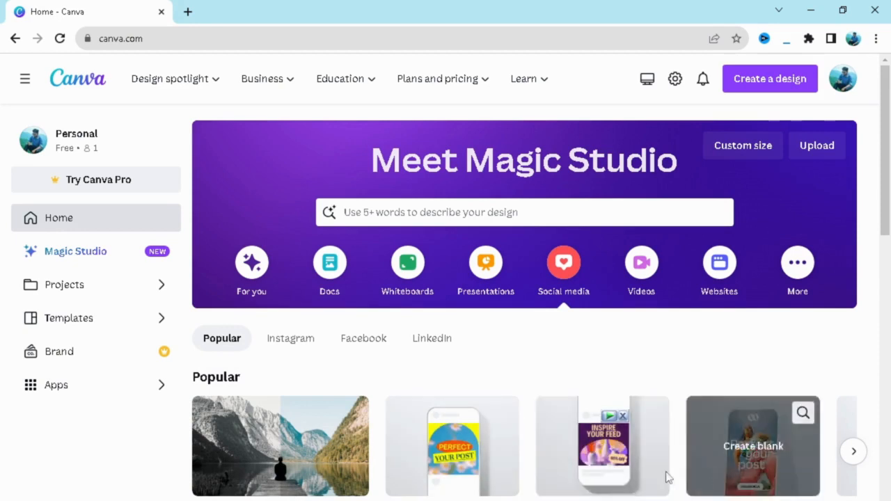
pyautogui.click(853, 451)
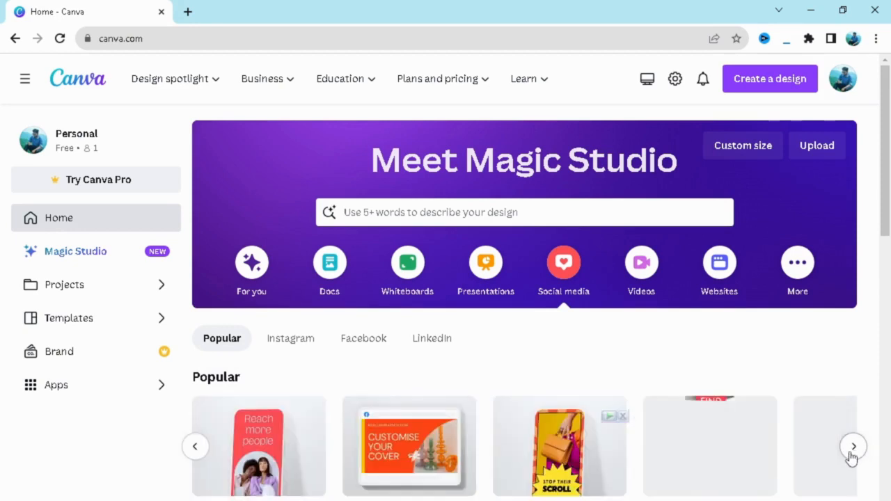
pyautogui.click(852, 449)
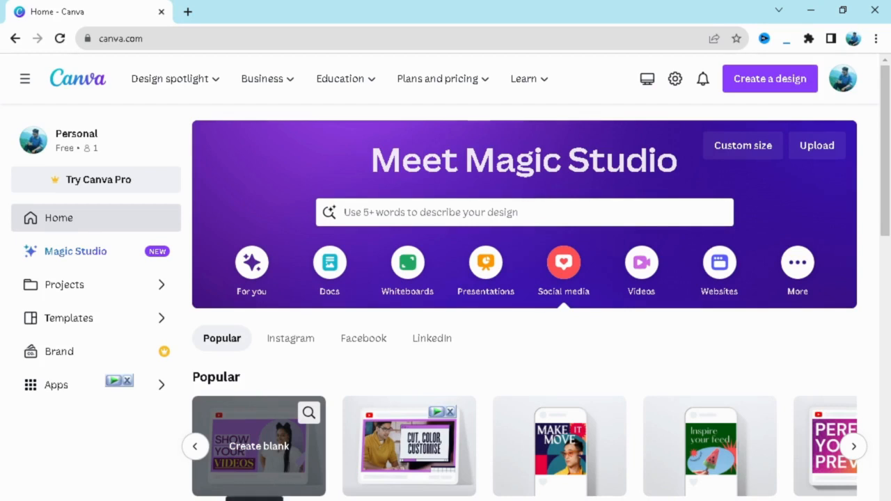
pyautogui.click(256, 454)
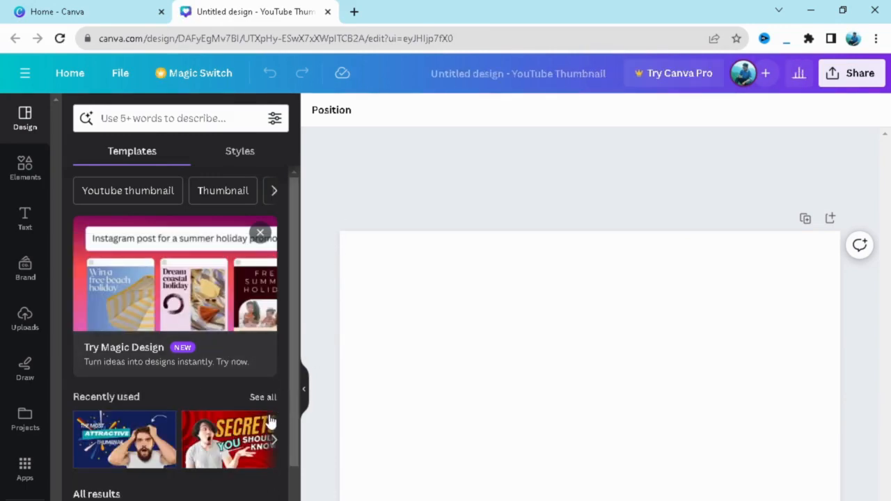
# - Browse the thumbnail templates and apply the recently used "Red Colorful Tips Youtube Thumbnail" template to the page
pyautogui.moveTo(297, 295); pyautogui.dragTo(293, 407)
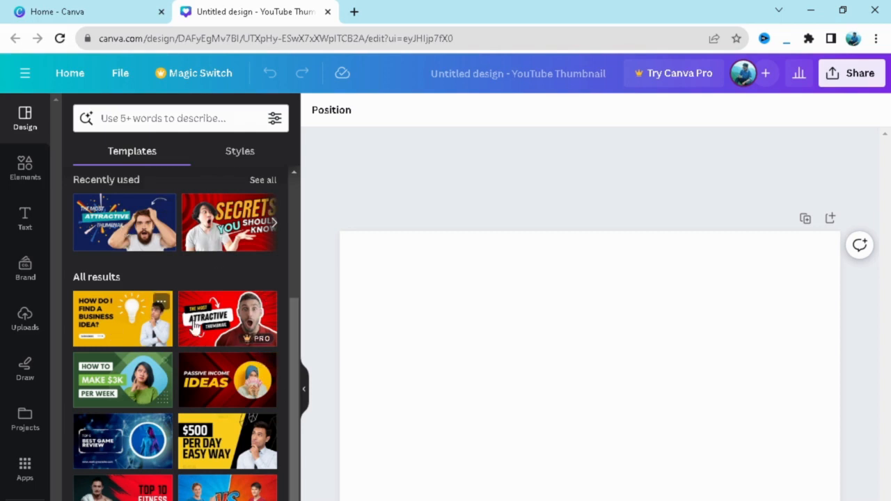
pyautogui.scroll(-2, 218, 367)
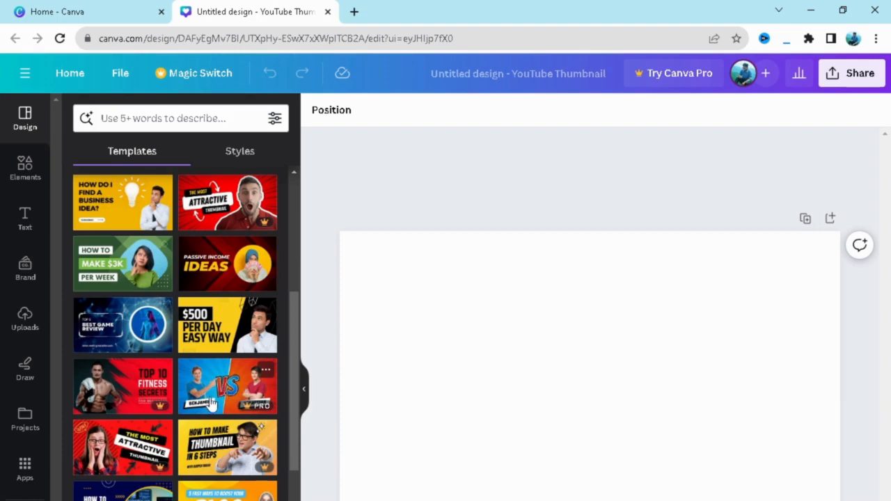
pyautogui.scroll(5, 211, 404)
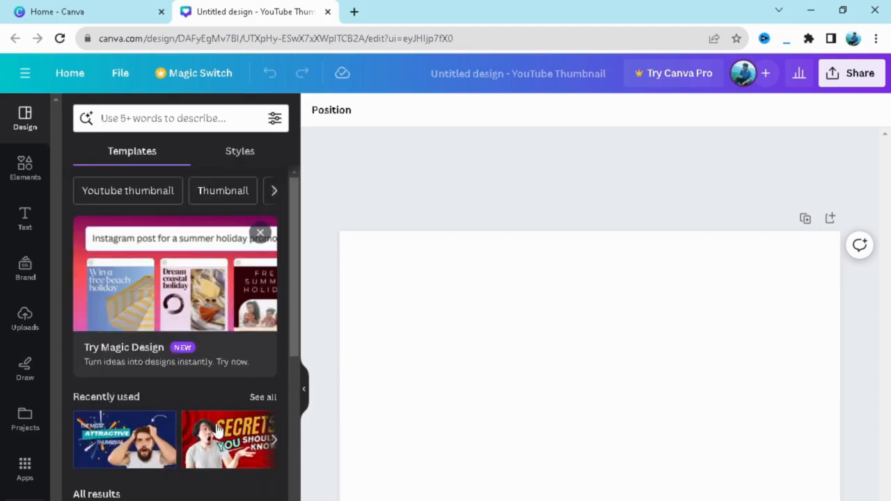
pyautogui.scroll(-2, 211, 473)
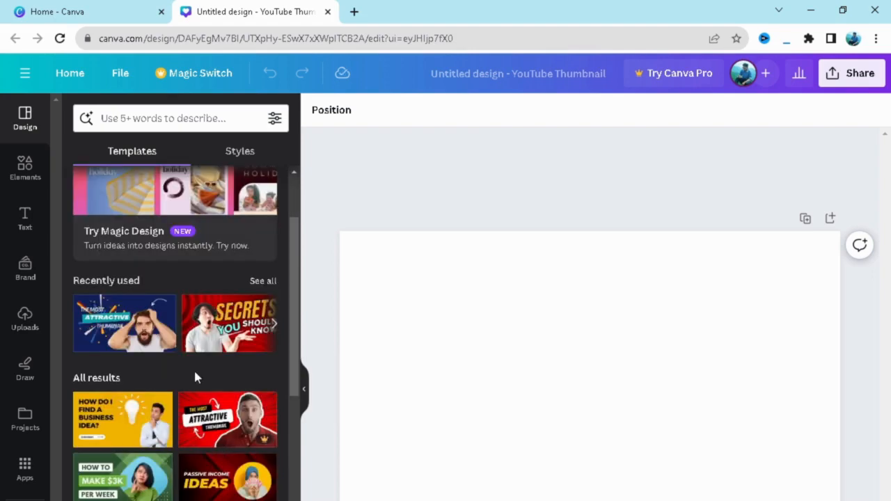
pyautogui.click(202, 324)
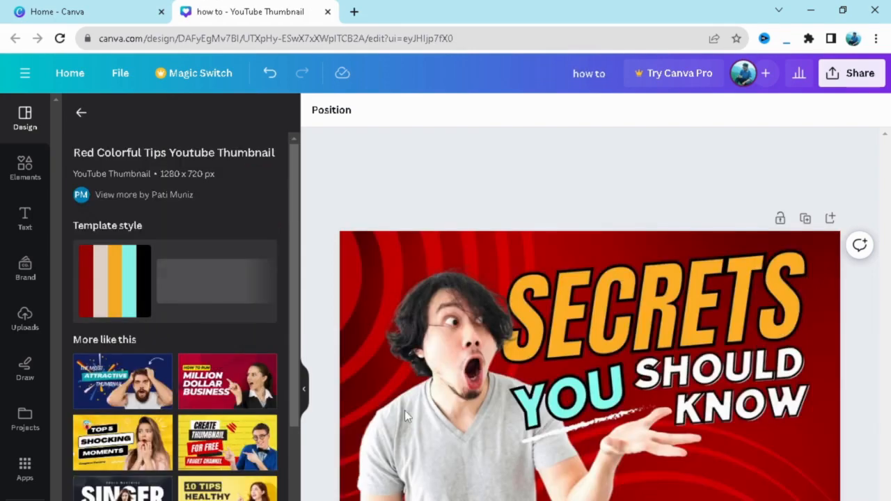
pyautogui.click(365, 232)
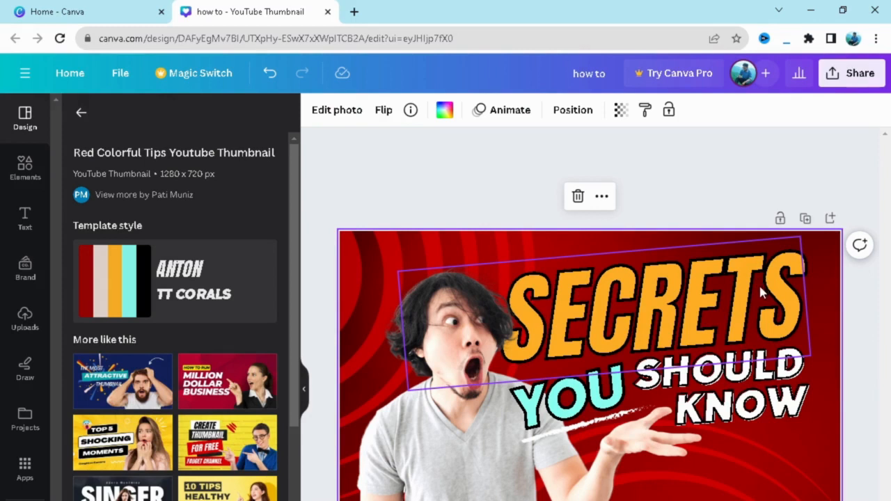
# - Replace the word "YOU" with "YOUTUBE" and widen its text box so the word fits on one line
pyautogui.click(561, 407)
pyautogui.doubleClick(561, 407)
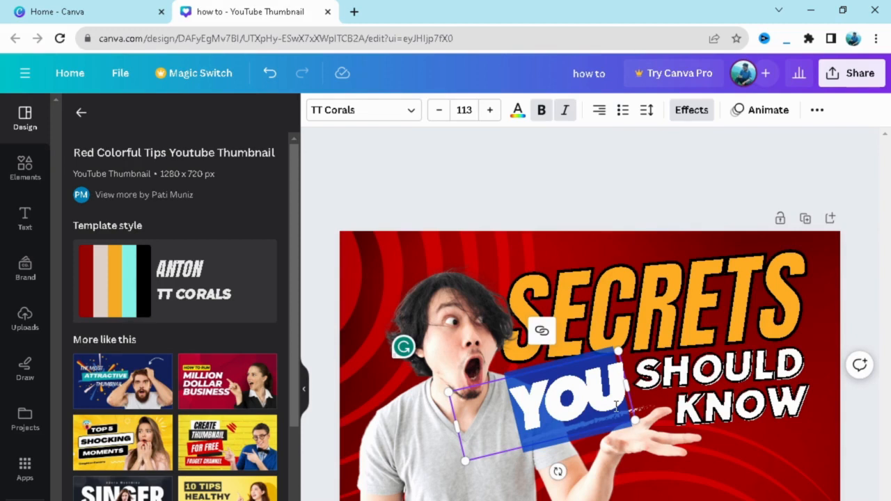
pyautogui.write('YO')
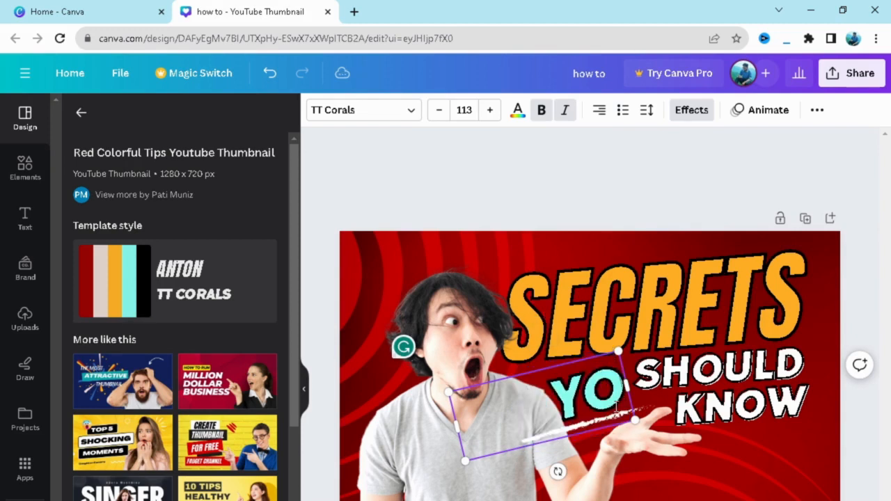
pyautogui.write('UTTUBE')
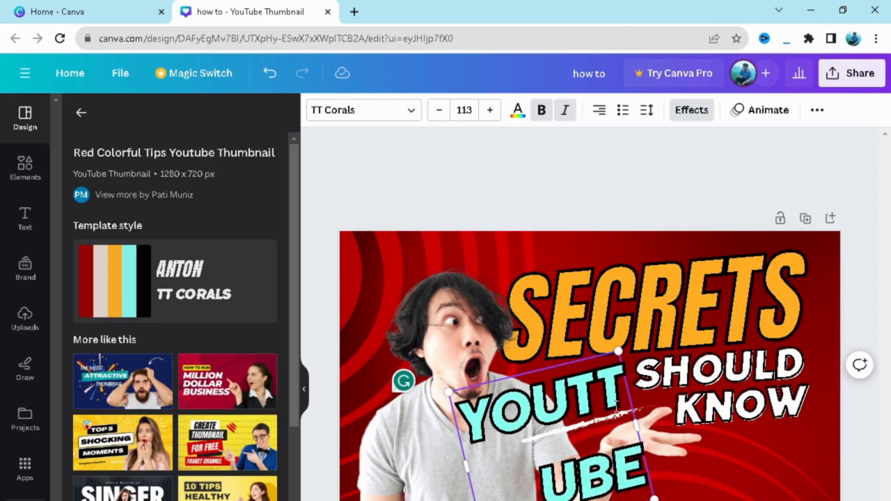
pyautogui.moveTo(636, 425); pyautogui.dragTo(719, 383)
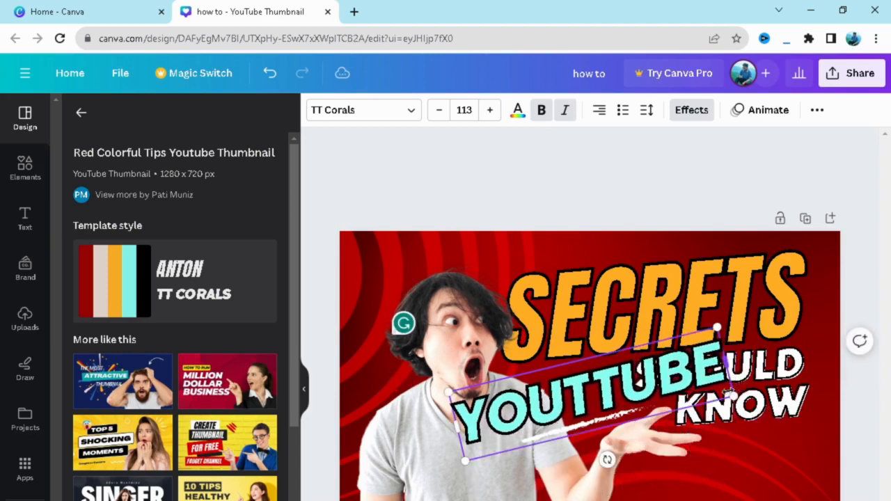
pyautogui.click(591, 393)
pyautogui.press('BackSpace')
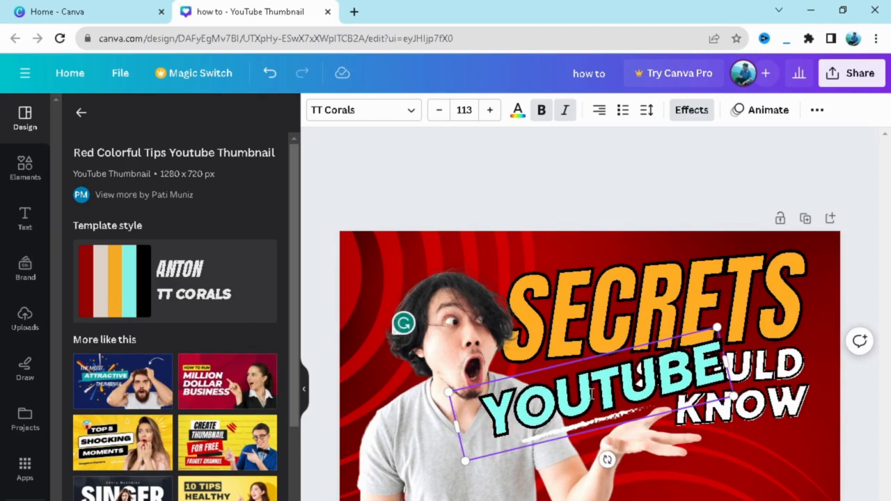
# - Reduce the "YOUTUBE" text to font size 100 and move it clear of the word "SHOULD"
pyautogui.click(439, 110)
pyautogui.click(439, 110)
pyautogui.click(439, 110)
pyautogui.click(440, 110)
pyautogui.click(439, 110)
pyautogui.click(439, 110)
pyautogui.click(439, 110)
pyautogui.click(440, 110)
pyautogui.click(439, 110)
pyautogui.click(439, 110)
pyautogui.click(440, 110)
pyautogui.click(439, 110)
pyautogui.click(439, 110)
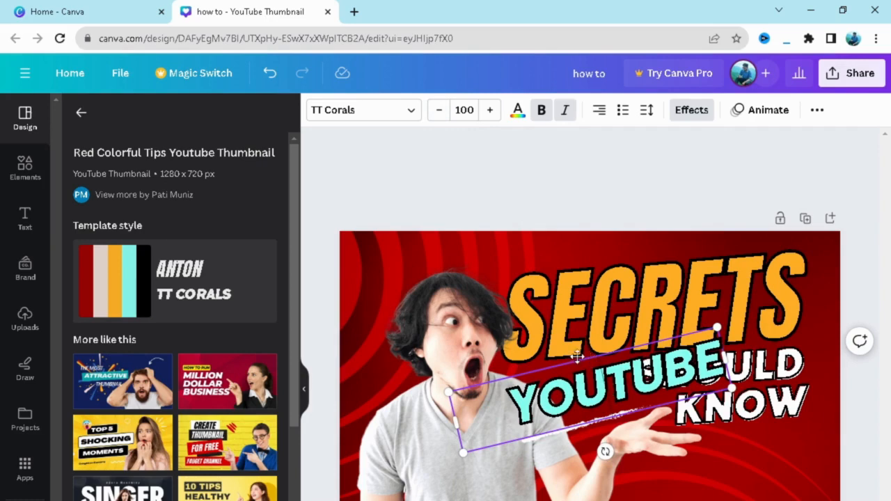
pyautogui.moveTo(578, 355); pyautogui.dragTo(500, 380)
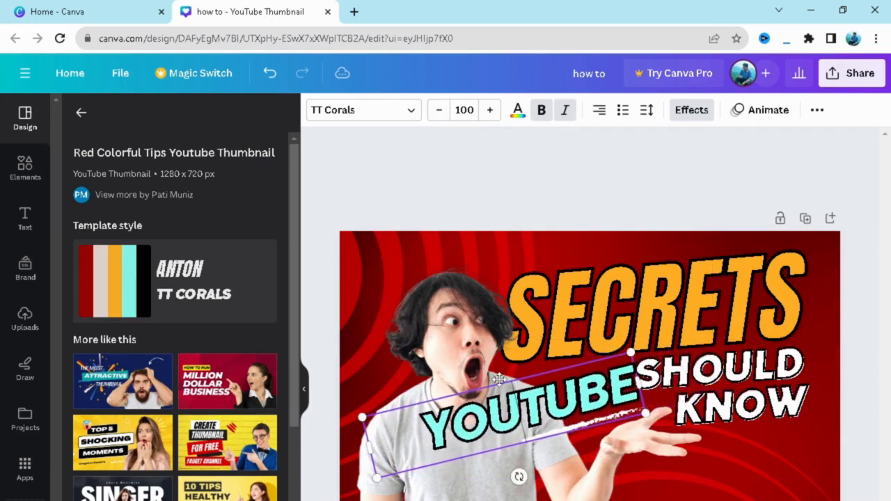
# - Shrink the "YOUTUBE" text further to font size 75.2 and nudge it slightly down
pyautogui.click(439, 110)
pyautogui.click(439, 115)
pyautogui.click(439, 116)
pyautogui.click(439, 115)
pyautogui.click(438, 115)
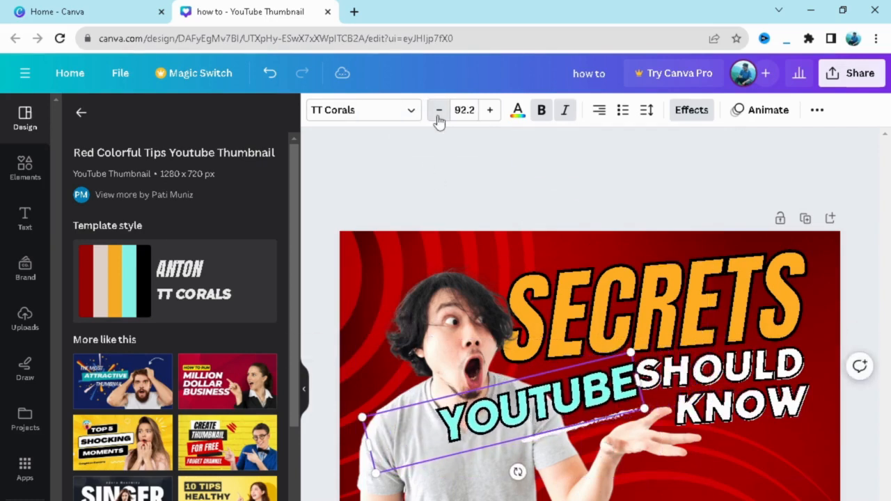
pyautogui.click(439, 115)
pyautogui.click(438, 115)
pyautogui.click(439, 115)
pyautogui.click(438, 116)
pyautogui.click(438, 116)
pyautogui.click(438, 116)
pyautogui.click(439, 115)
pyautogui.click(438, 115)
pyautogui.click(439, 115)
pyautogui.click(439, 116)
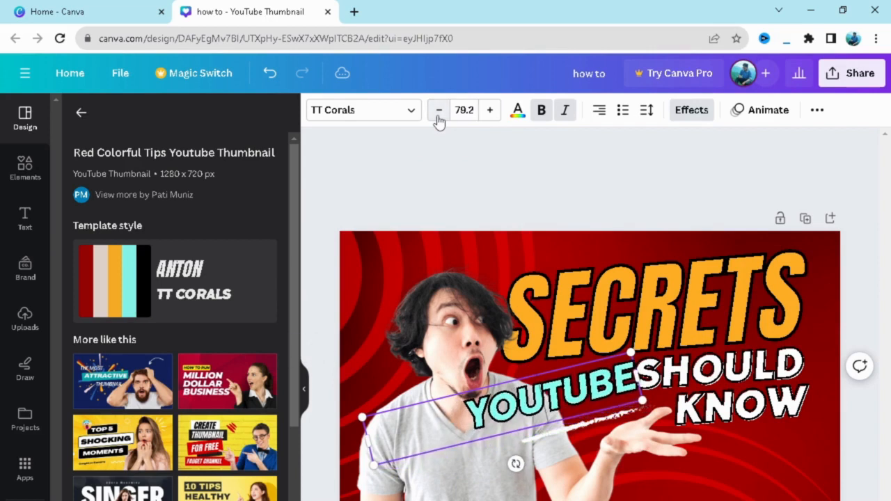
pyautogui.click(438, 116)
pyautogui.click(438, 115)
pyautogui.click(439, 115)
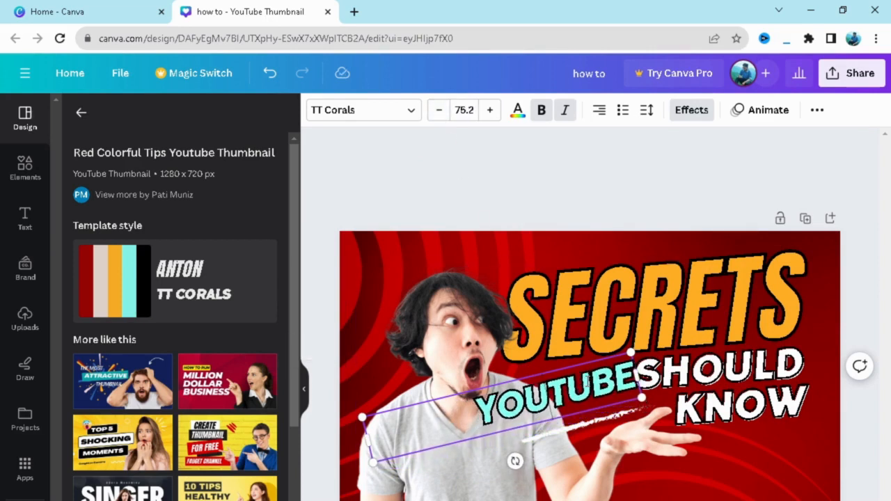
pyautogui.moveTo(560, 364); pyautogui.dragTo(560, 371)
# - Replace "SHOULD" with "LOGO" and "KNOW" with "CREATE" in the white headline text
pyautogui.click(709, 387)
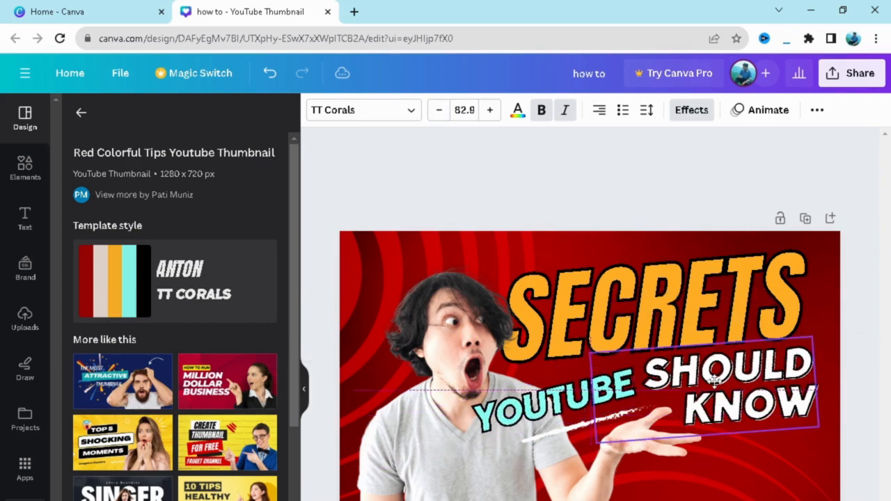
pyautogui.doubleClick(716, 386)
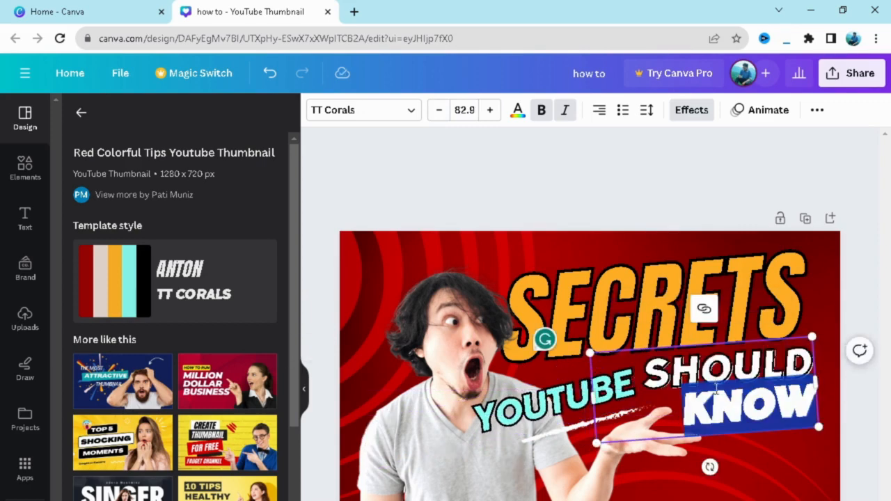
pyautogui.doubleClick(714, 375)
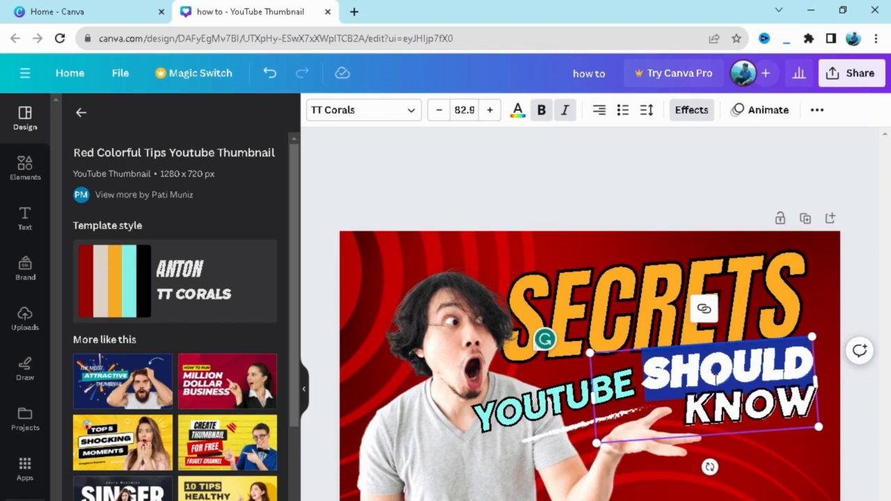
pyautogui.write('GO')
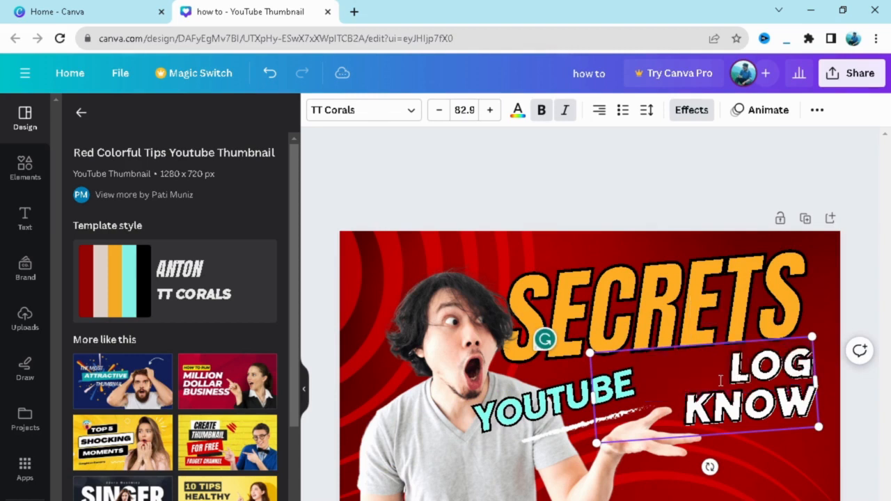
pyautogui.doubleClick(741, 416)
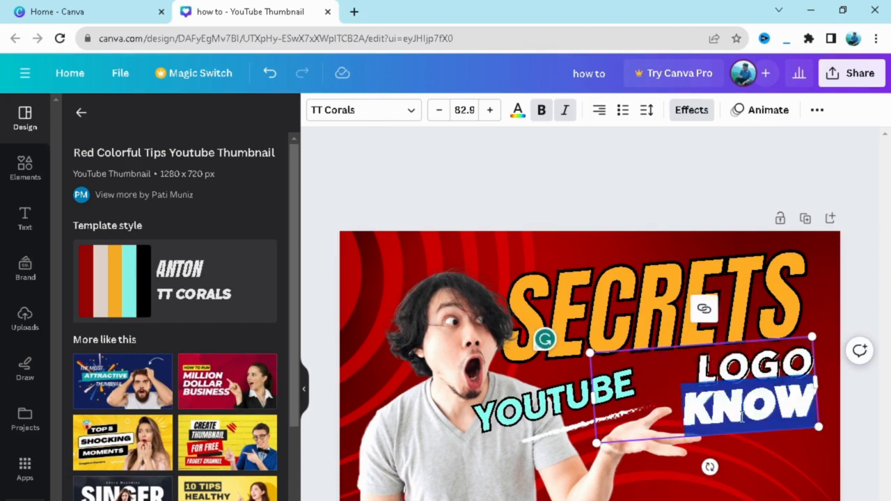
pyautogui.write('CREATE')
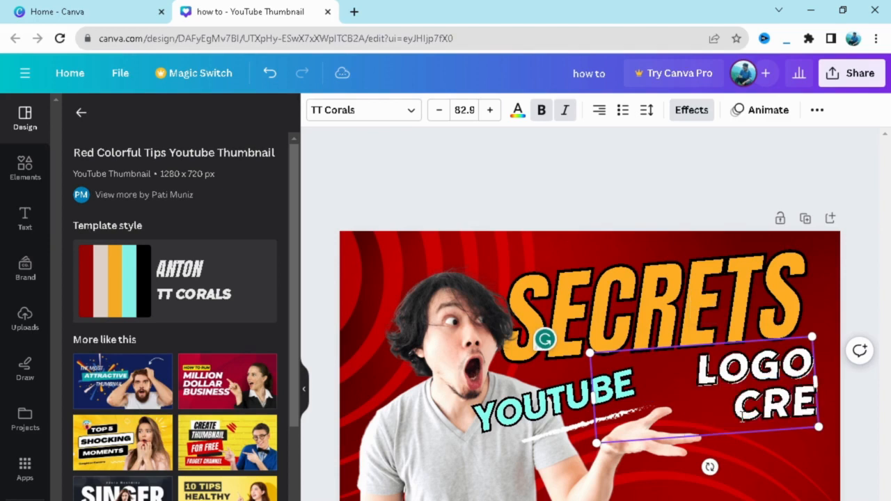
pyautogui.click(767, 477)
# - Shift the "LOGO CREATE" and "YOUTUBE" texts closer together and place the white brush stroke directly under "YOUTUBE"
pyautogui.moveTo(754, 404); pyautogui.dragTo(738, 398)
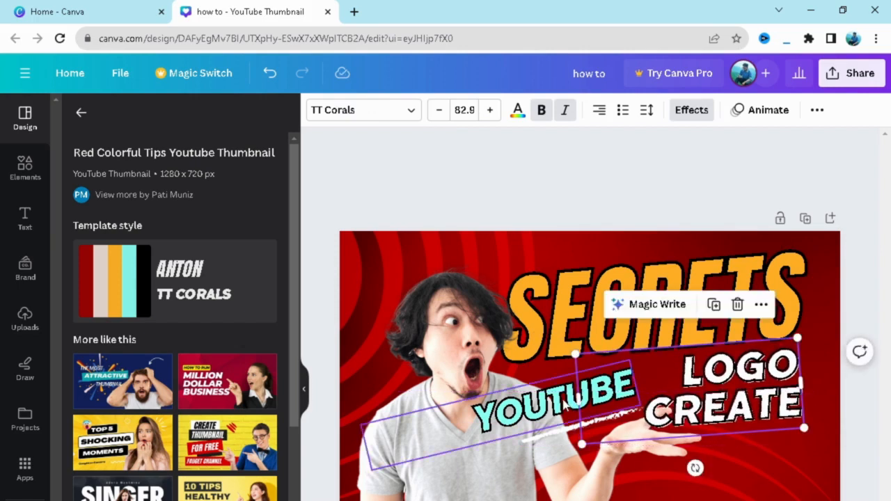
pyautogui.moveTo(566, 406); pyautogui.dragTo(576, 394)
pyautogui.click(567, 188)
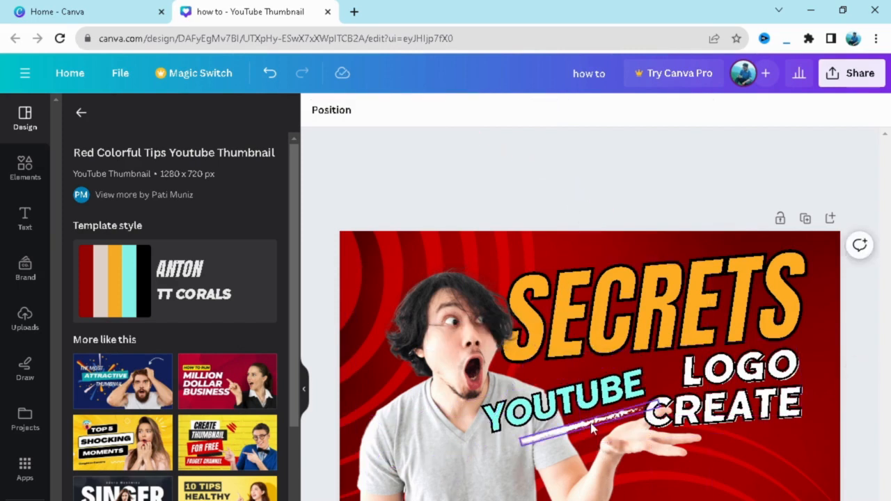
pyautogui.moveTo(592, 421); pyautogui.dragTo(587, 410)
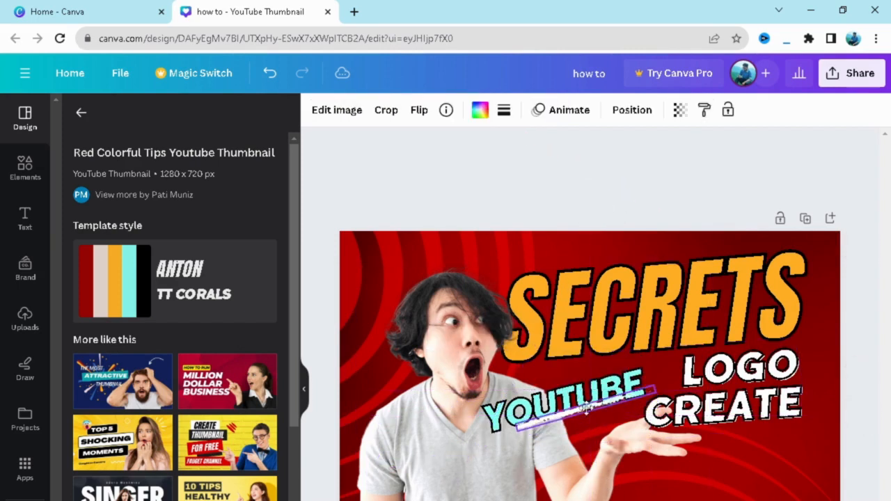
pyautogui.click(566, 199)
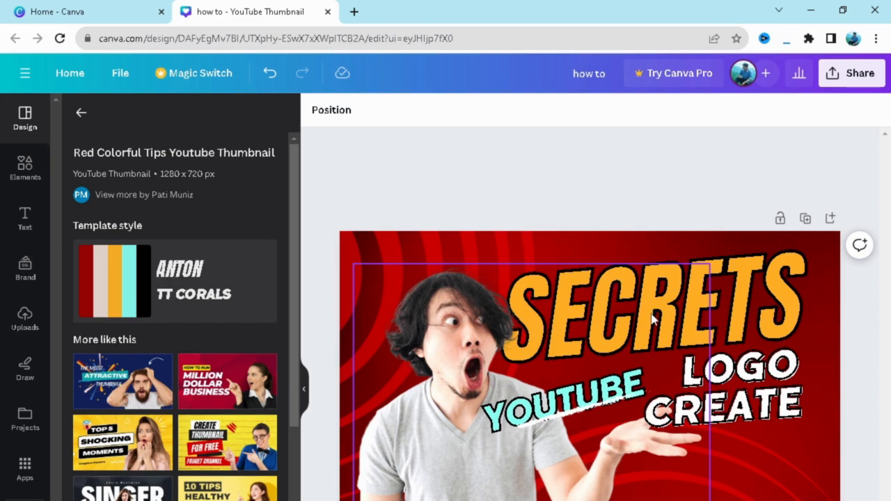
# - Replace the design with the similar "Yellow Attractive Shocking Fact YouTube Thumbnail" template
pyautogui.scroll(-2, 144, 385)
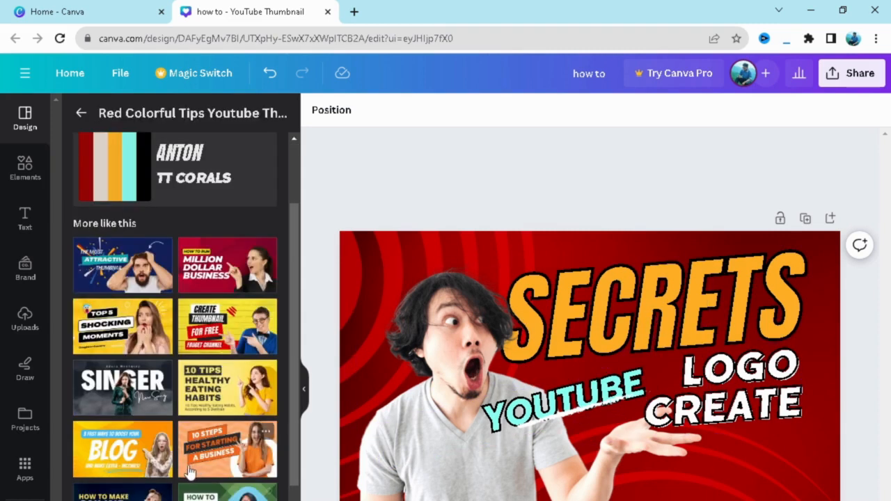
pyautogui.click(121, 320)
pyautogui.click(371, 411)
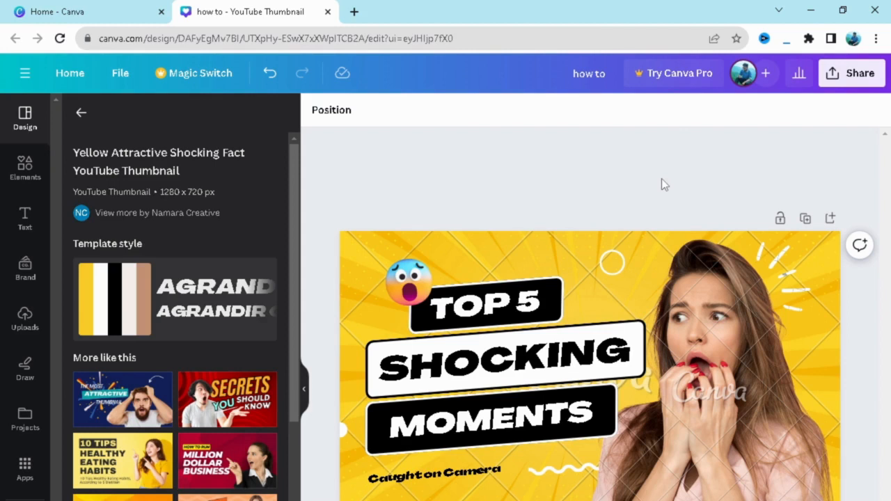
# - Replace "SHOCKING" with "BEST EDITING" in the white label and widen its text box so the wording fits on one line
pyautogui.doubleClick(509, 367)
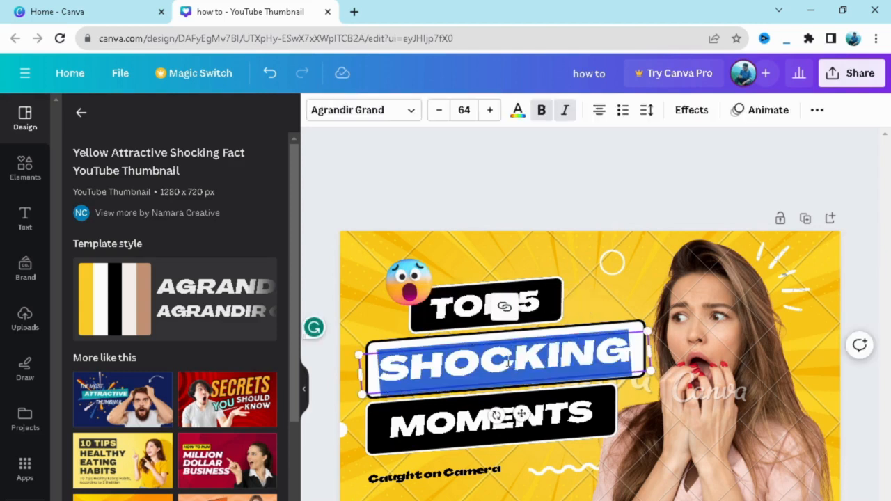
pyautogui.write('C')
pyautogui.press('BackSpace')
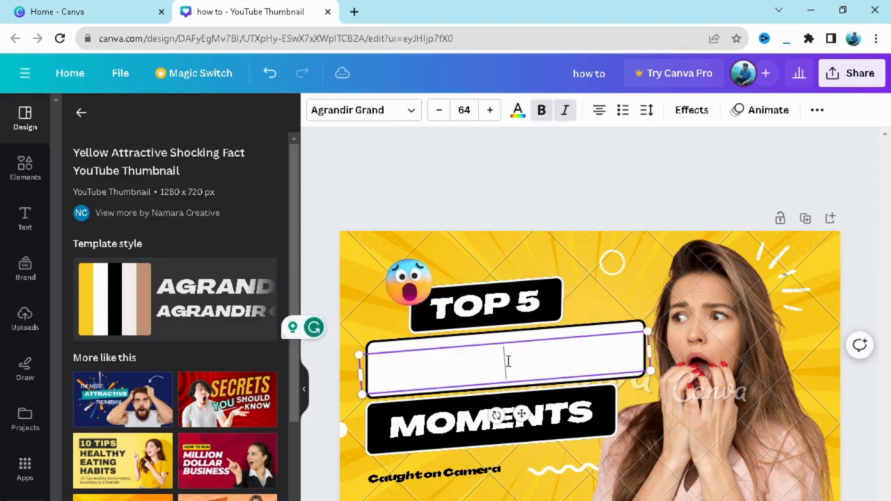
pyautogui.write('BE')
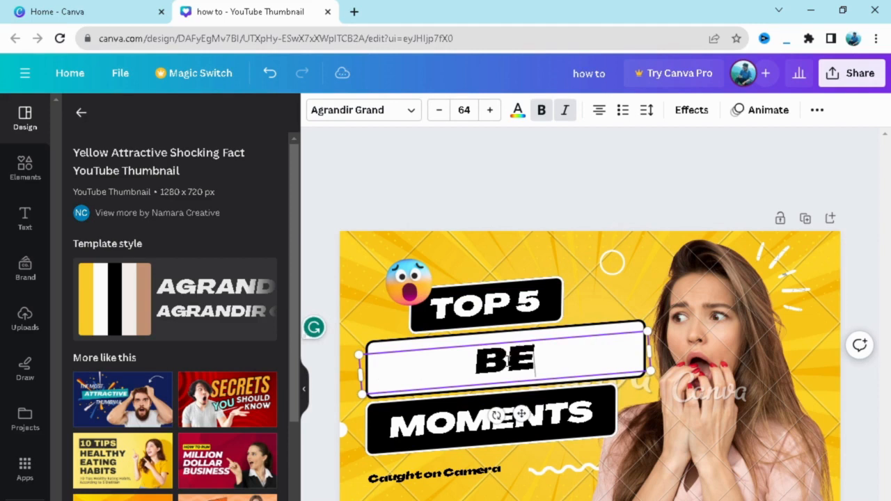
pyautogui.write('ST')
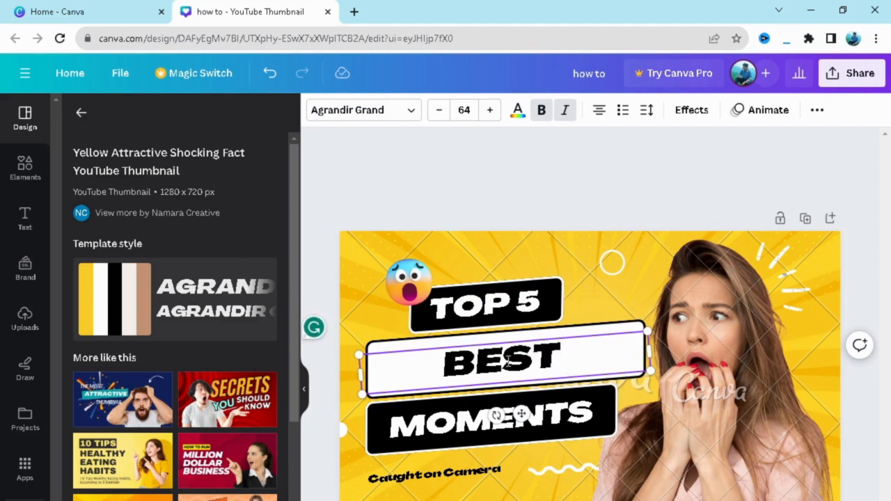
pyautogui.write(' EDIN')
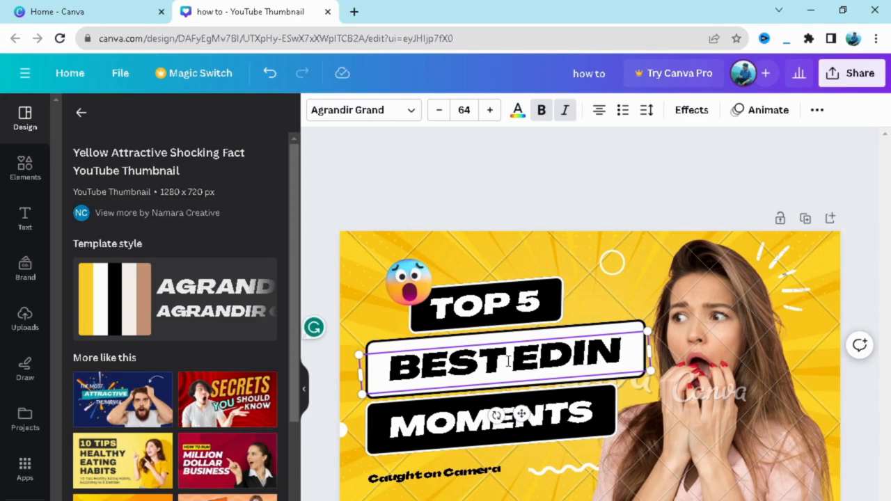
pyautogui.press('BackSpace')
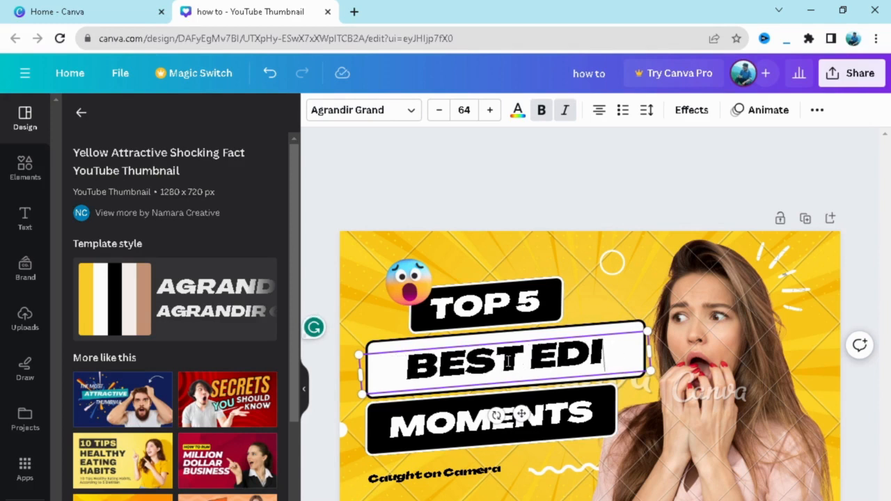
pyautogui.write('TI')
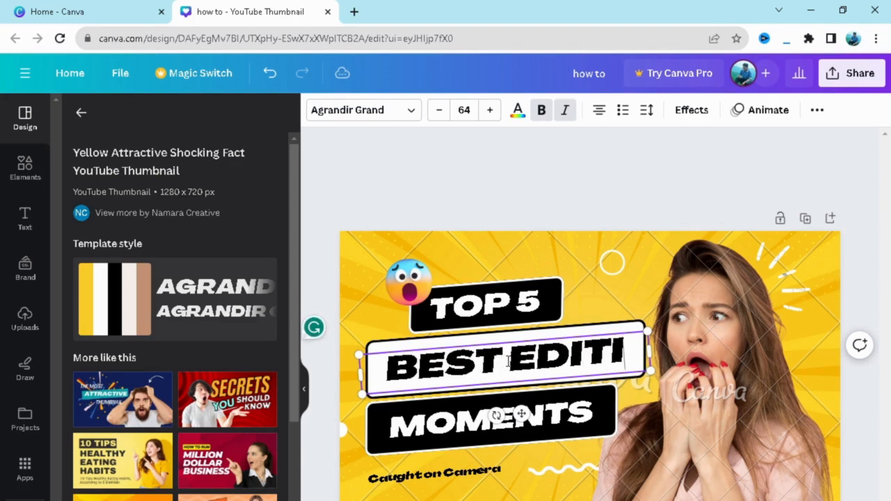
pyautogui.press('BackSpace')
pyautogui.press('BackSpace')
pyautogui.press('BackSpace')
pyautogui.press('BackSpace')
pyautogui.press('BackSpace')
pyautogui.press('BackSpace')
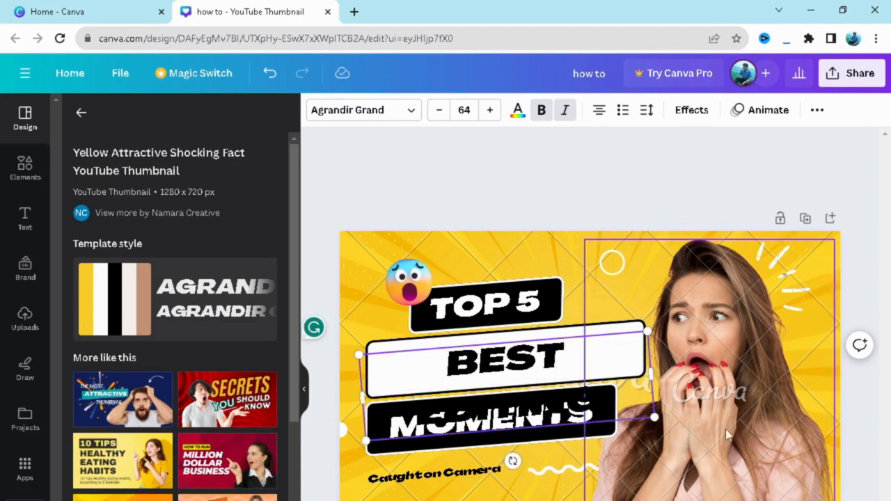
pyautogui.moveTo(652, 373); pyautogui.dragTo(675, 369)
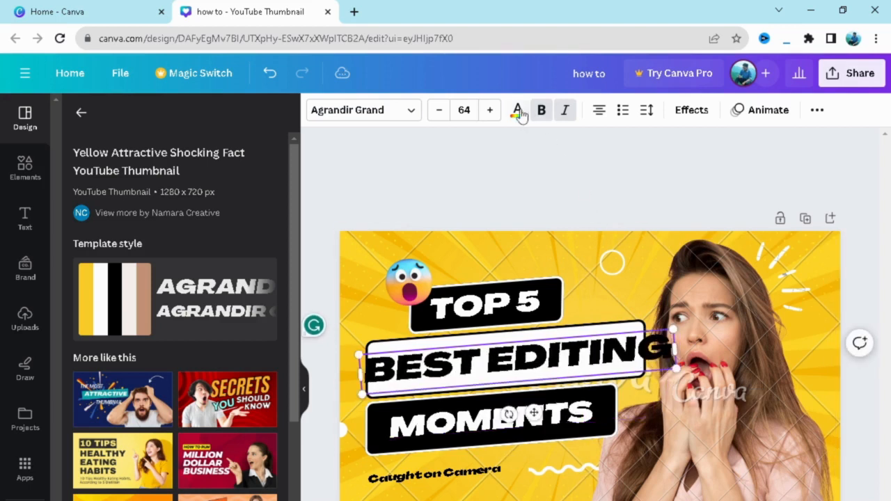
# - Reduce the "BEST EDITING" text to font size 55 and shift it slightly left to centre it in the white label
pyautogui.click(442, 114)
pyautogui.click(441, 113)
pyautogui.click(441, 114)
pyautogui.click(441, 113)
pyautogui.click(441, 113)
pyautogui.click(442, 114)
pyautogui.click(440, 114)
pyautogui.click(440, 114)
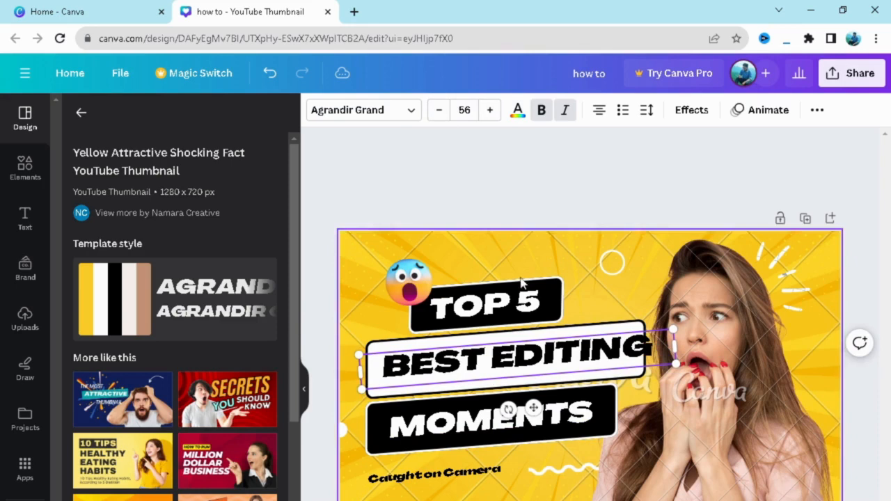
pyautogui.click(438, 114)
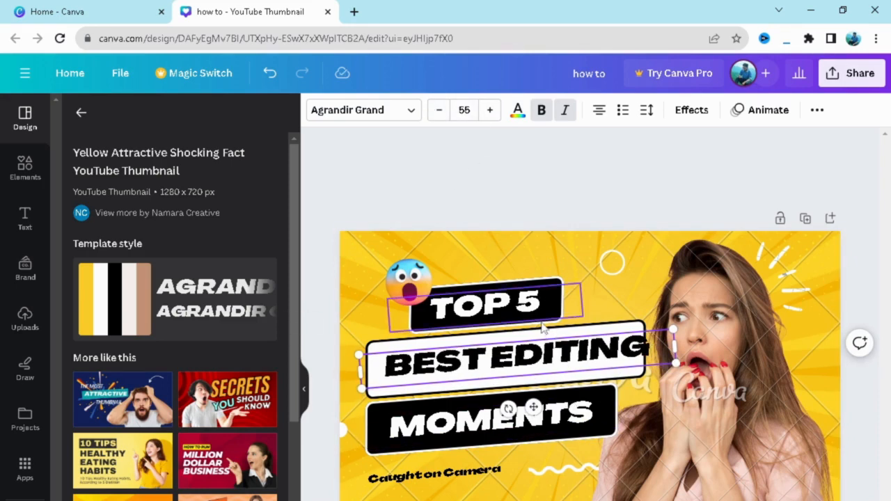
pyautogui.click(606, 318)
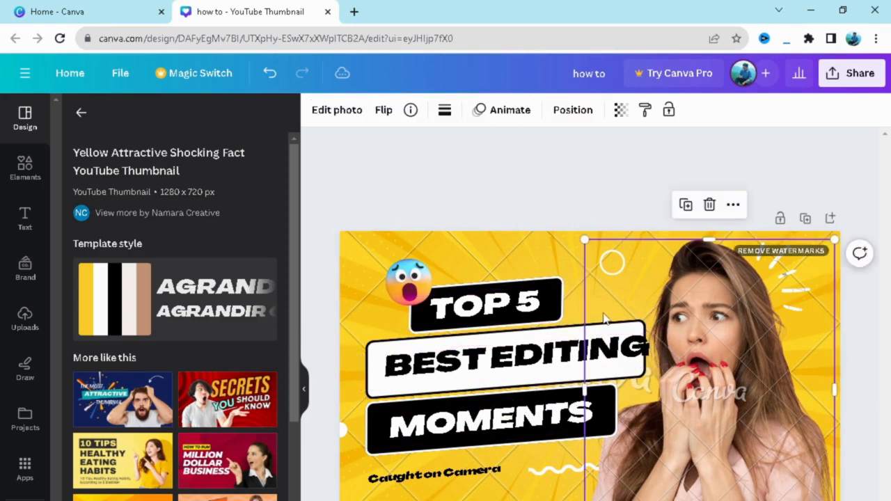
pyautogui.moveTo(556, 353); pyautogui.dragTo(546, 353)
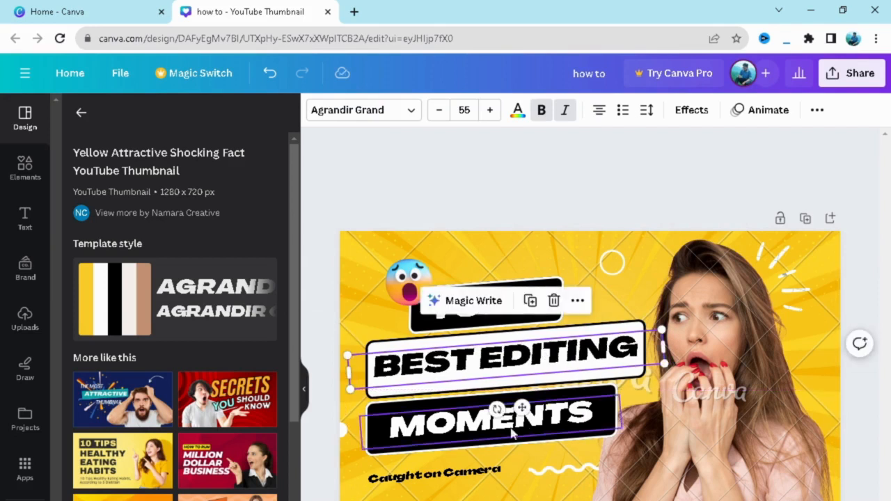
# - Replace "MOMENTS" with "SOFTWARE" in the lower black label of the headline
pyautogui.doubleClick(487, 424)
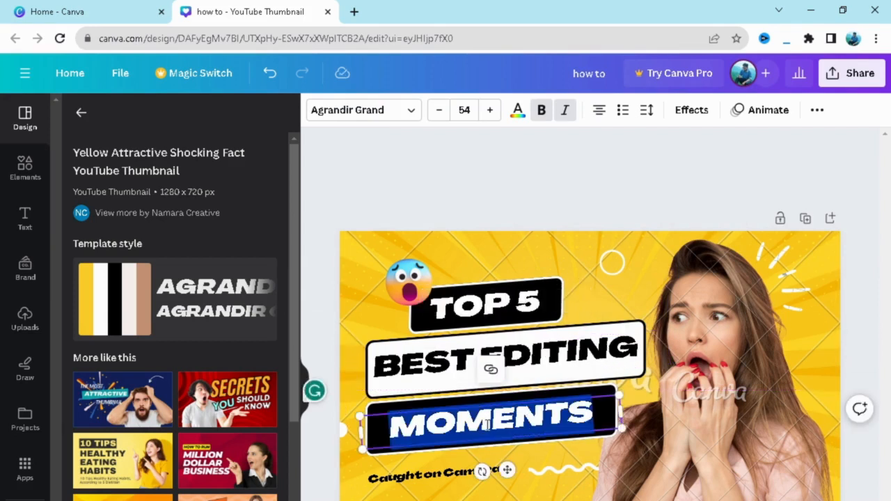
pyautogui.write('SSOS')
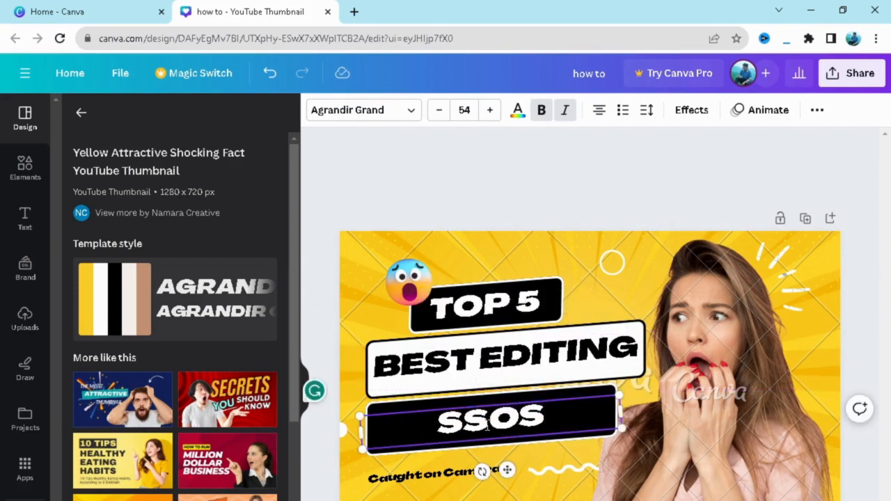
pyautogui.press('BackSpace')
pyautogui.press('BackSpace')
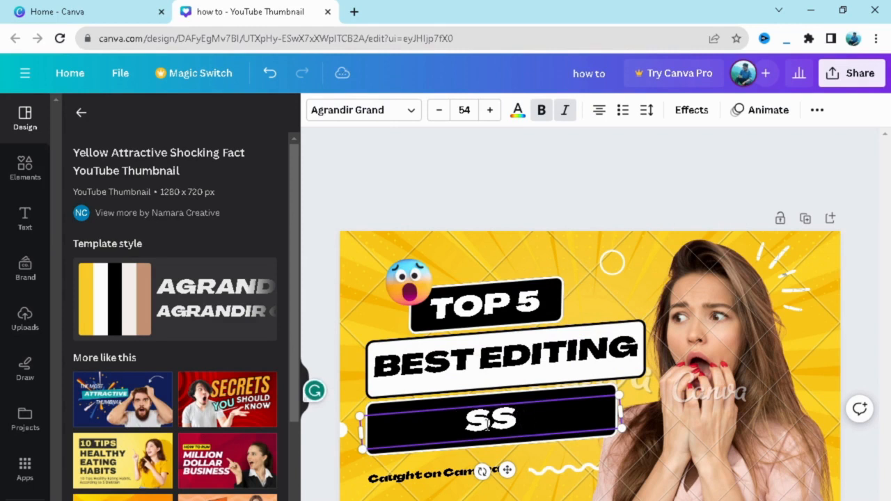
pyautogui.press('BackSpace')
pyautogui.write('OFT')
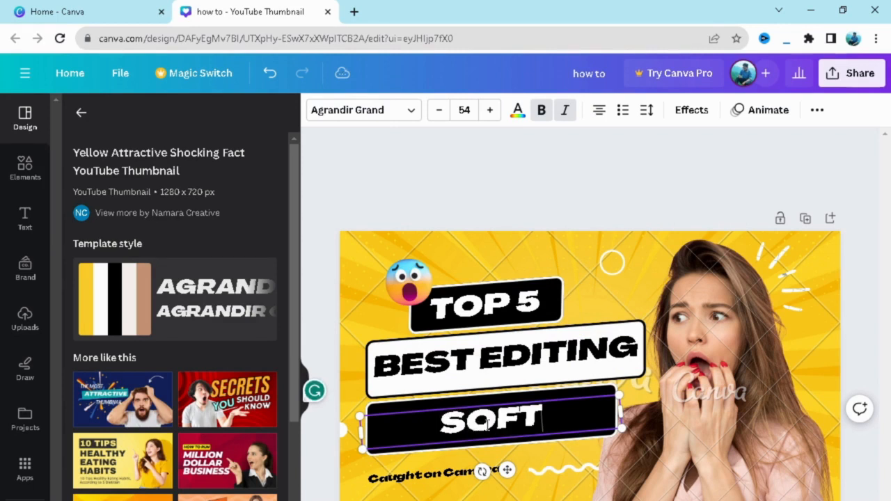
pyautogui.write('WA')
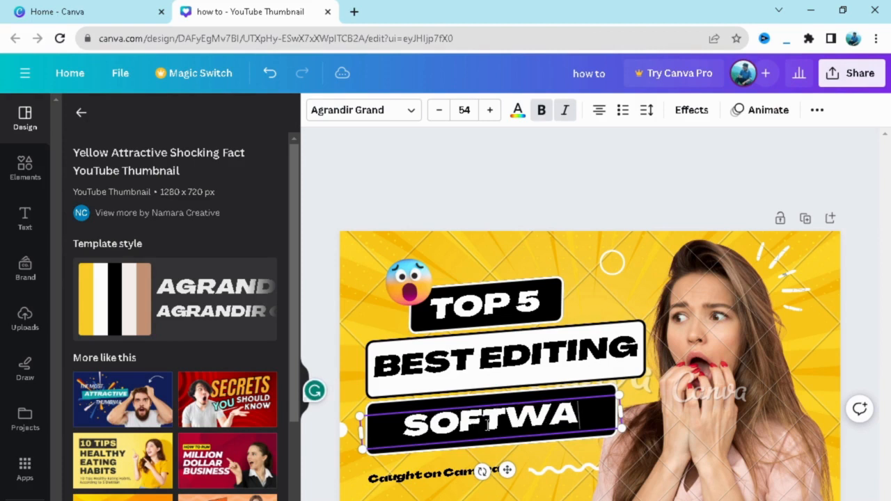
pyautogui.write('RE')
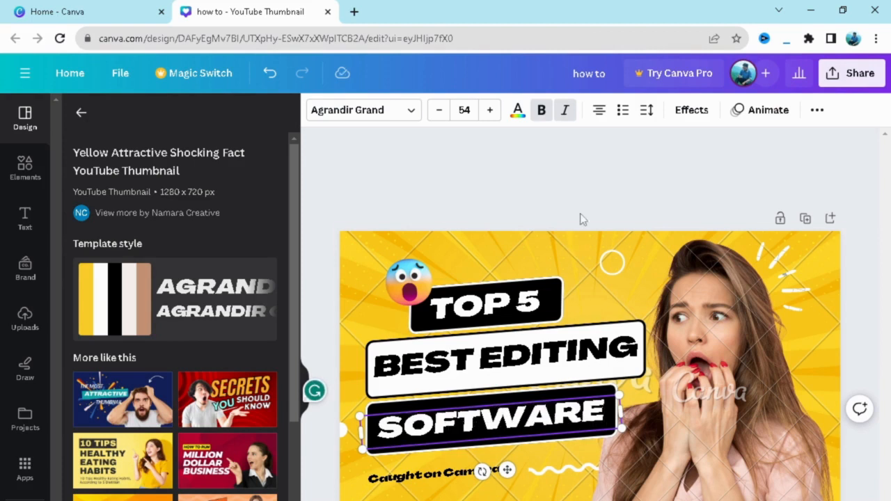
pyautogui.click(583, 193)
pyautogui.click(561, 416)
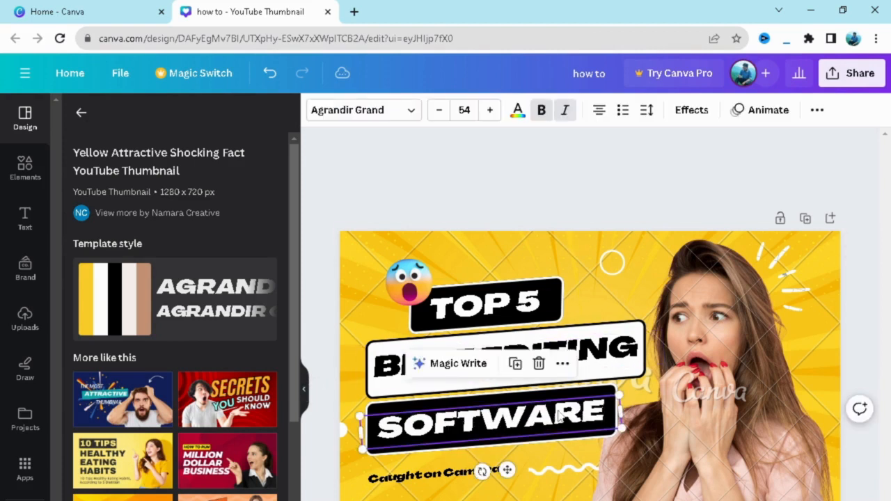
pyautogui.click(561, 416)
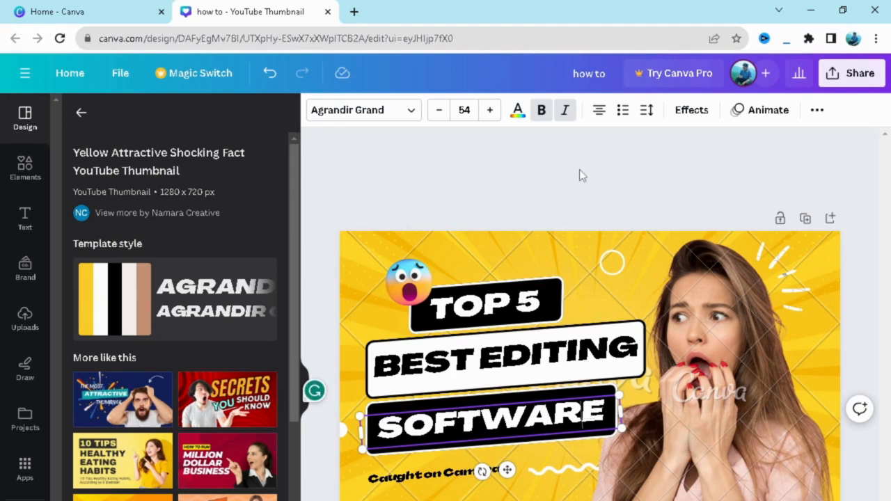
pyautogui.click(592, 195)
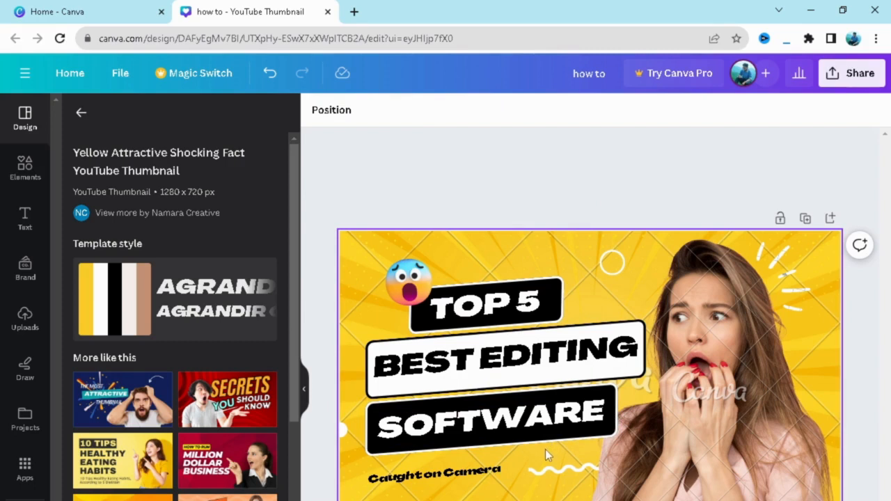
# - Replace the shocked woman's photo with the uploaded photo of the man in the black cap and position it beside the headline
pyautogui.click(757, 338)
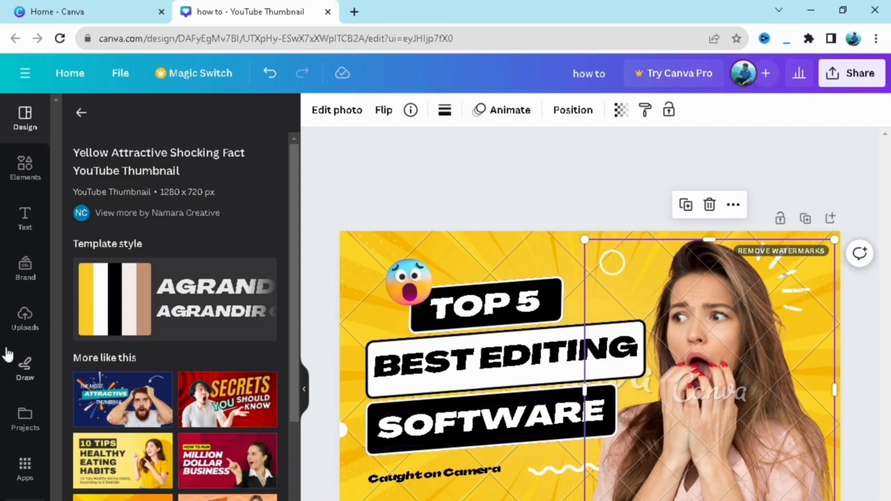
pyautogui.click(25, 328)
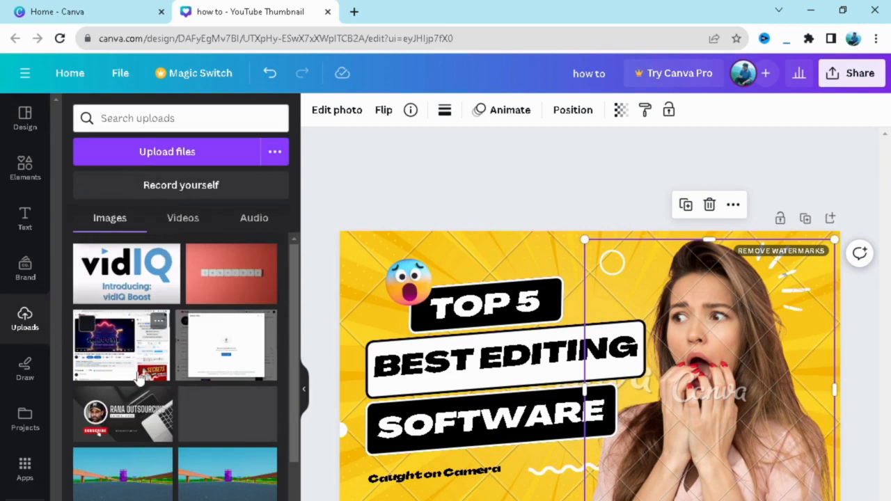
pyautogui.scroll(-2, 181, 414)
pyautogui.scroll(-2, 182, 413)
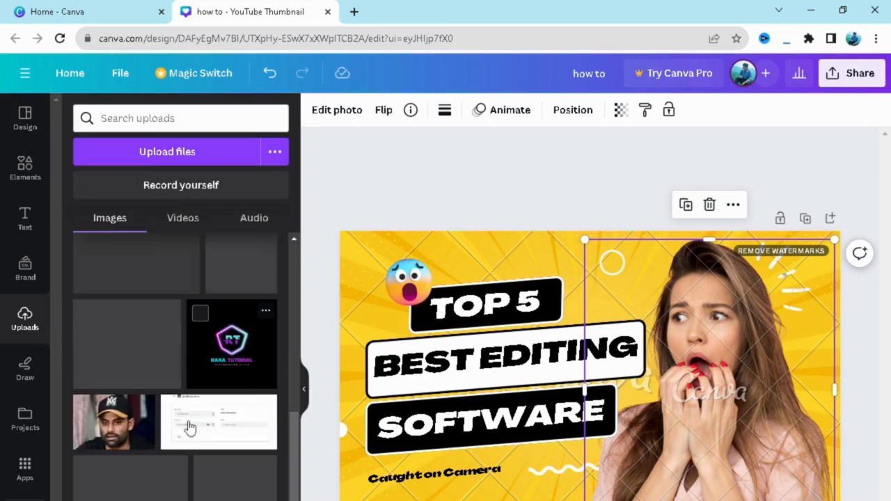
pyautogui.moveTo(119, 437); pyautogui.dragTo(705, 465)
pyautogui.moveTo(725, 436); pyautogui.dragTo(740, 338)
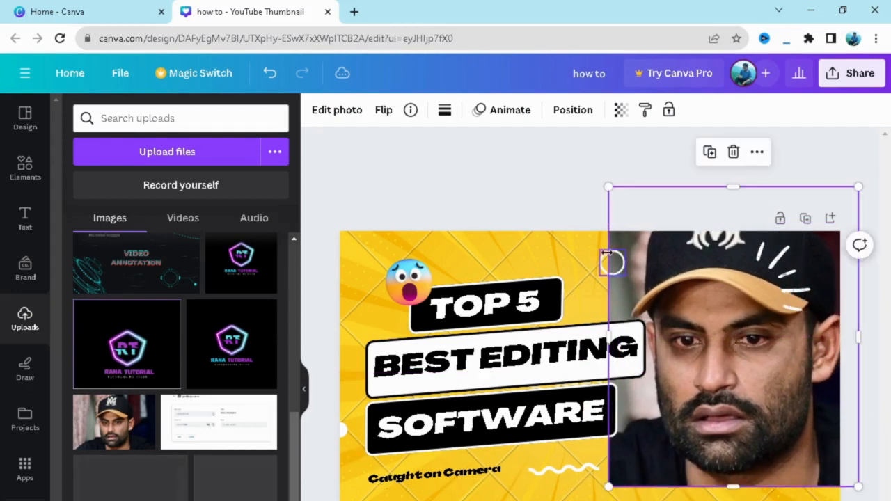
# - Extend the man's photo downward to fill the space below it, and clear the selection
pyautogui.click(566, 201)
pyautogui.click(731, 442)
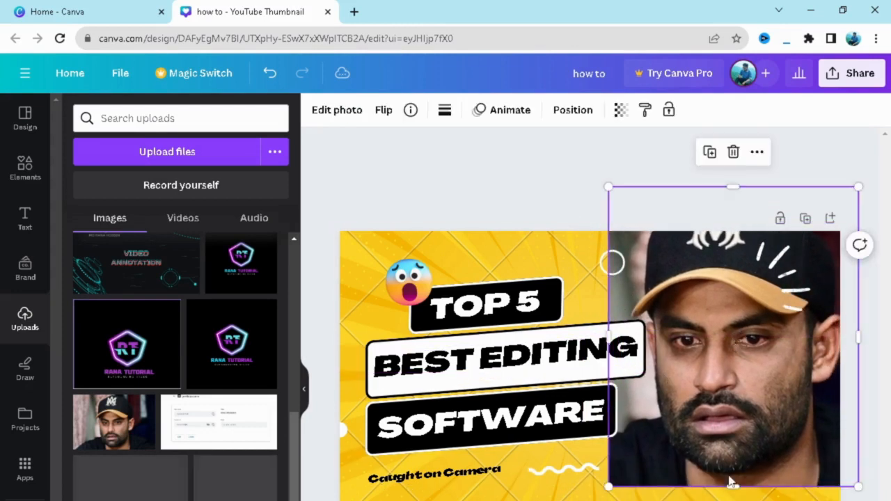
pyautogui.moveTo(736, 496); pyautogui.dragTo(738, 500)
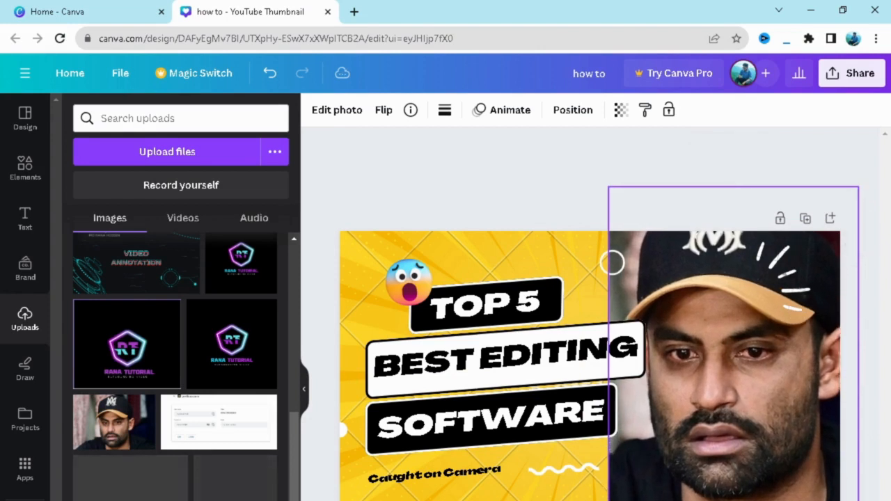
pyautogui.click(559, 187)
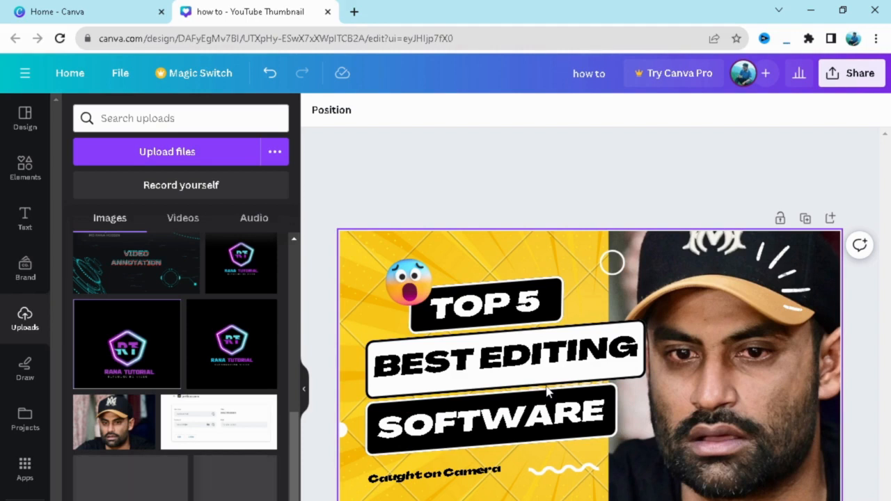
pyautogui.click(474, 191)
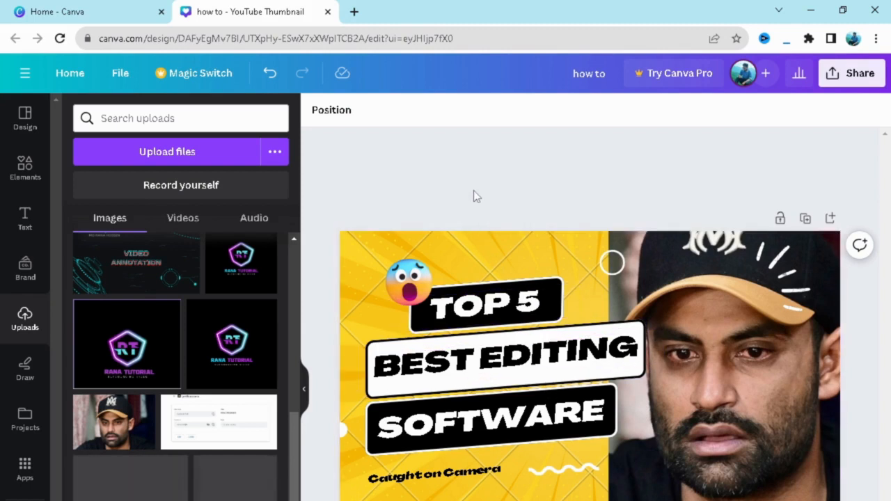